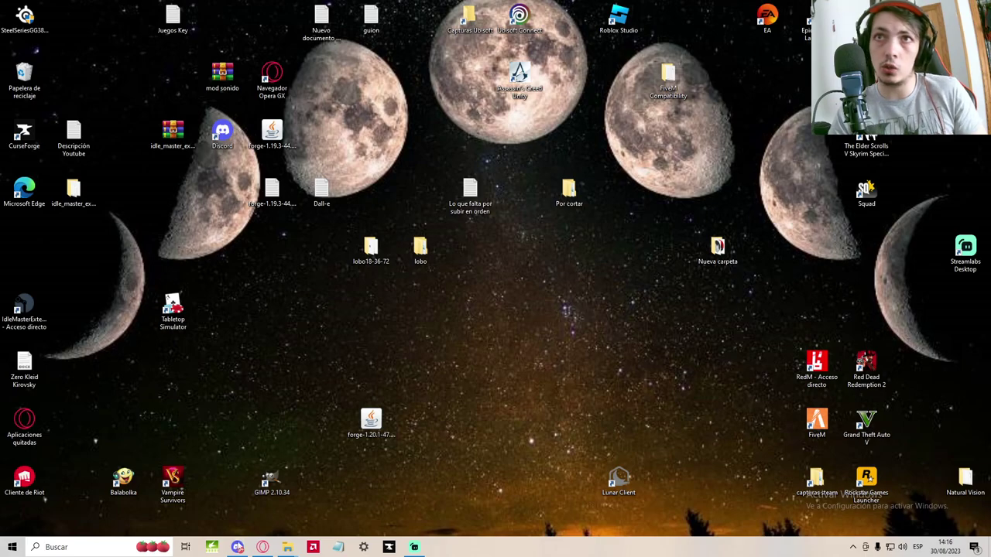
# Review the mod download links in the Discord draft message, and view the Natural Vision folder on the desktop
pyautogui.click(237, 547)
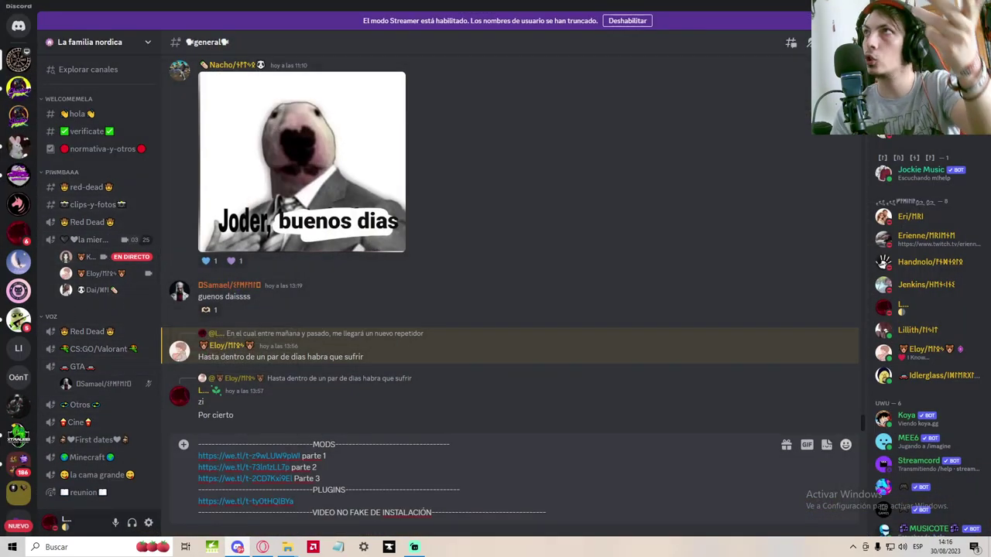
pyautogui.press('super+d')
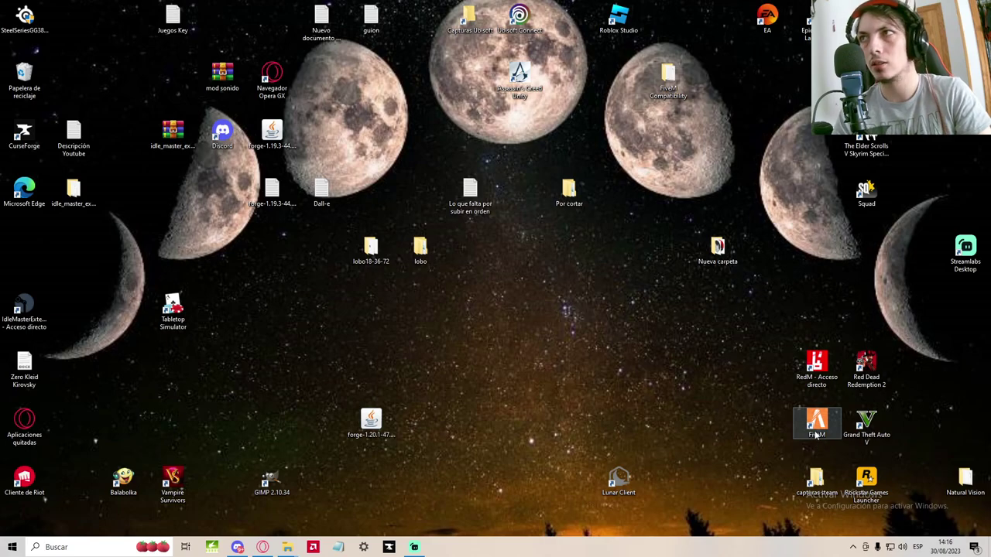
pyautogui.doubleClick(965, 478)
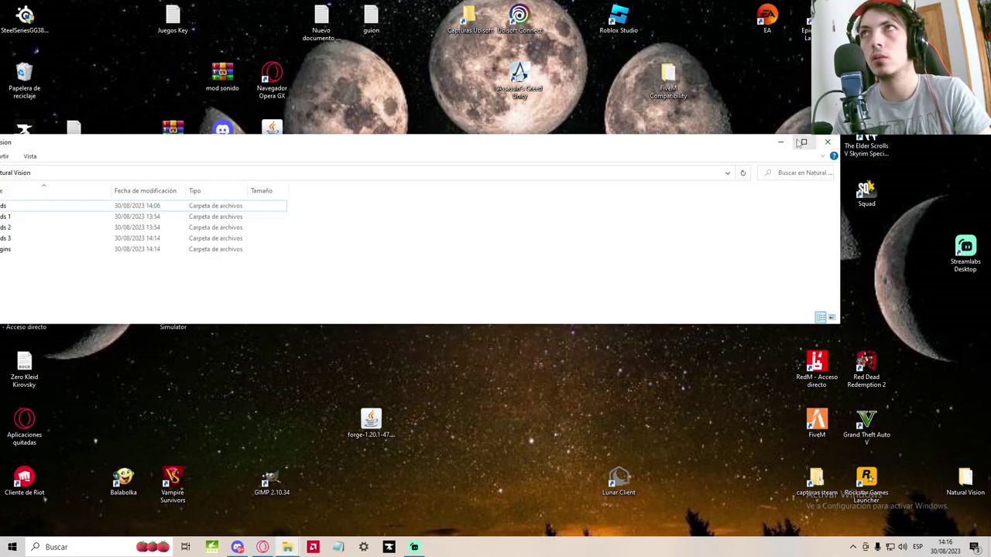
pyautogui.click(802, 142)
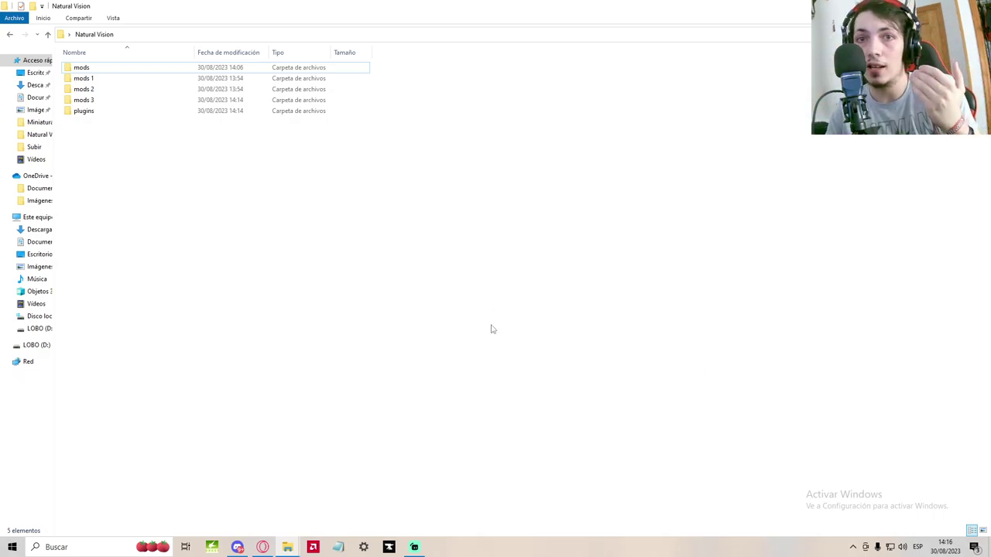
pyautogui.press('super+d')
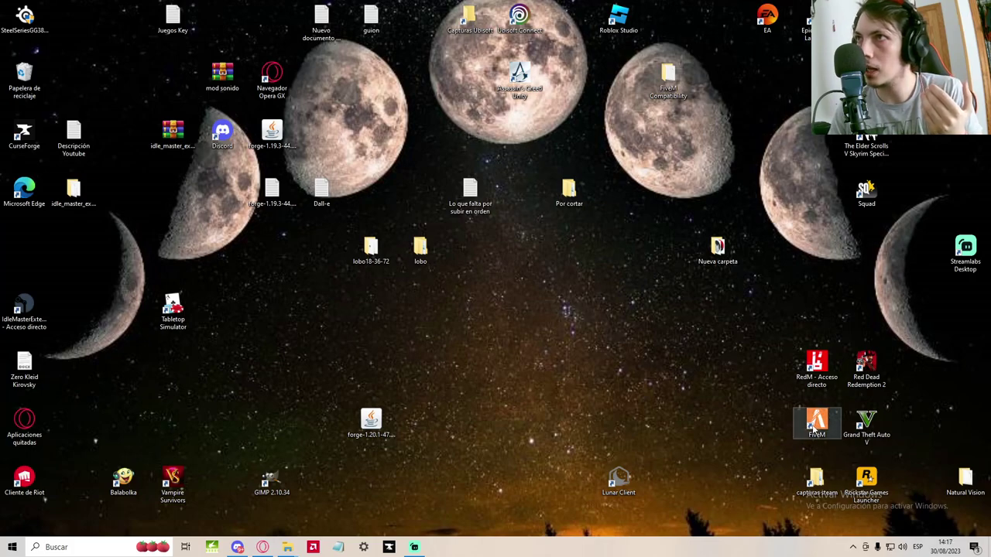
# Open the file location of the FiveM shortcut and go into its FiveM Application Data folder
pyautogui.rightClick(811, 428)
pyautogui.click(859, 194)
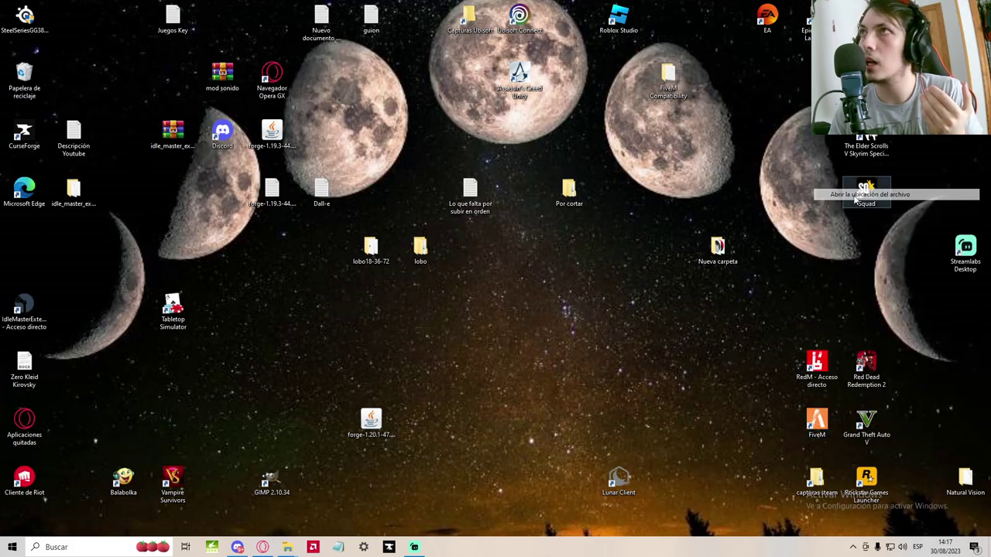
pyautogui.press('super+Up')
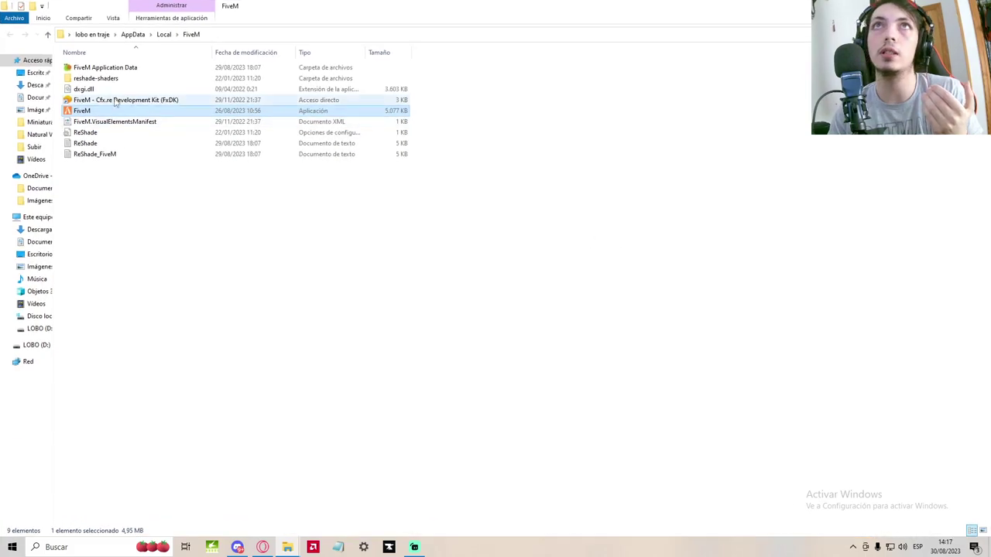
pyautogui.doubleClick(118, 71)
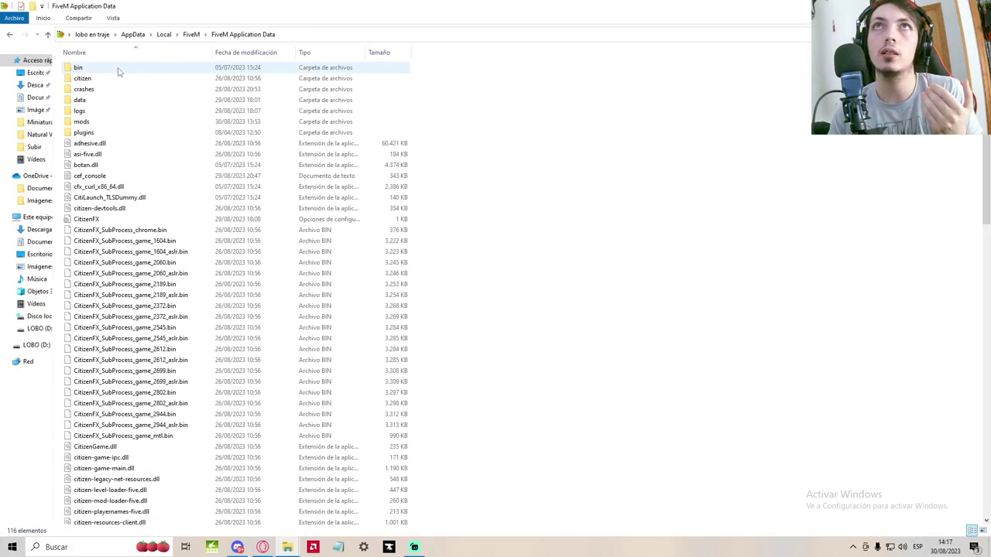
# Inspect the mods and plugins folders inside FiveM Application Data, selecting all files in each
pyautogui.click(92, 123)
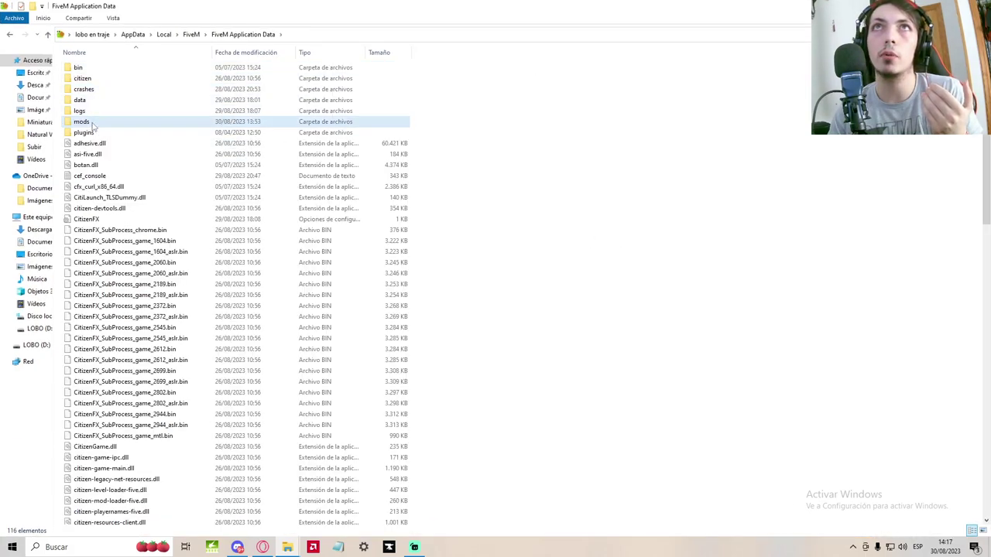
pyautogui.click(93, 133)
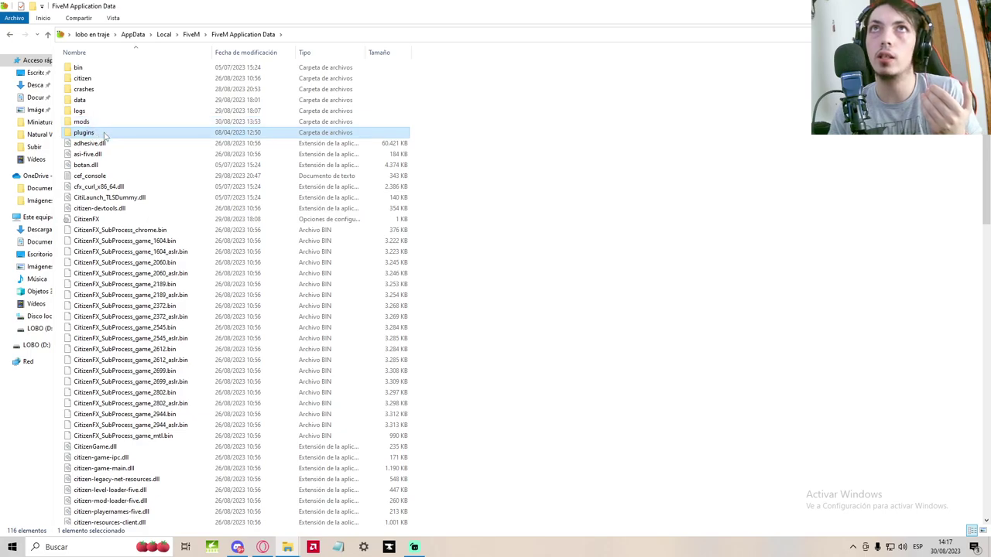
pyautogui.doubleClick(110, 124)
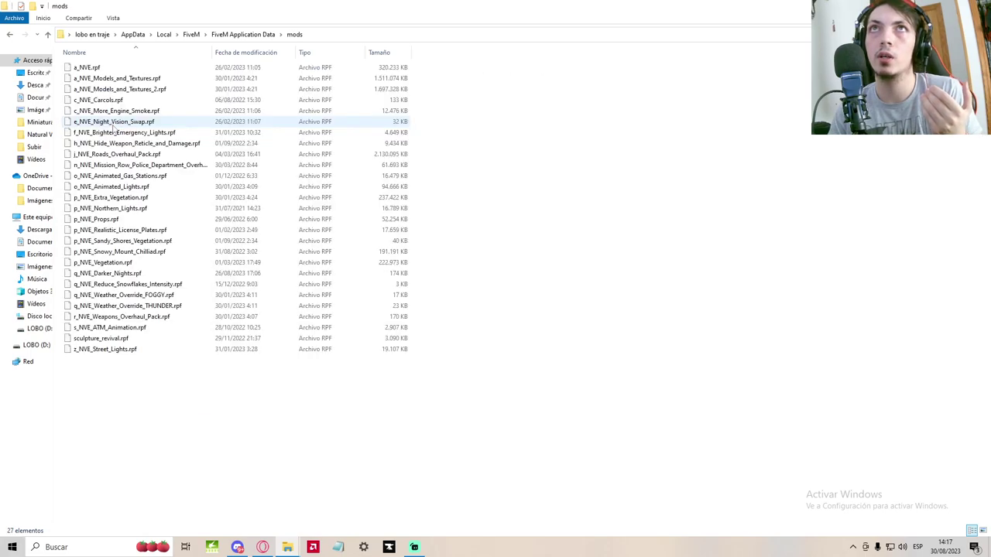
pyautogui.hotkey('ctrl', 'a')
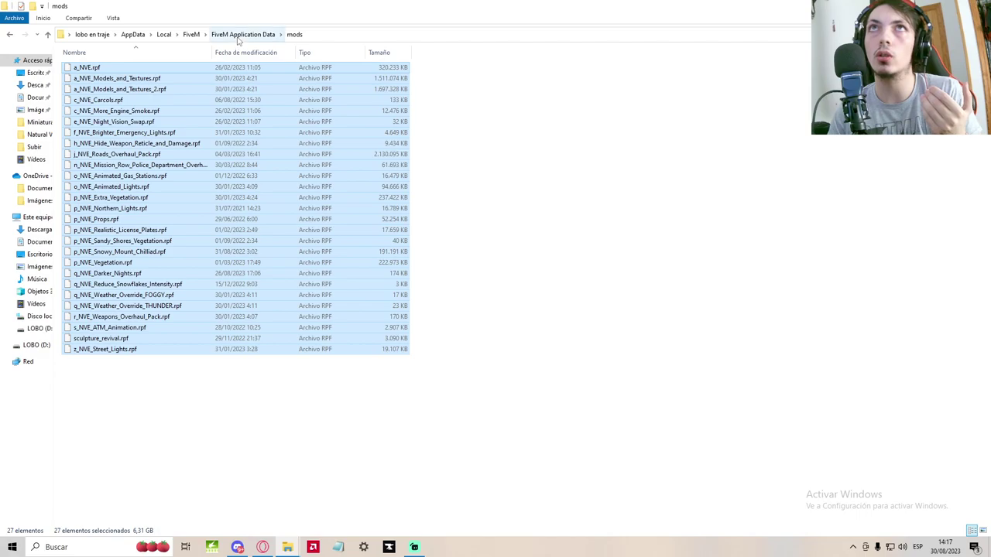
pyautogui.click(243, 34)
pyautogui.click(167, 134)
pyautogui.doubleClick(167, 138)
pyautogui.hotkey('ctrl', 'a')
pyautogui.click(232, 34)
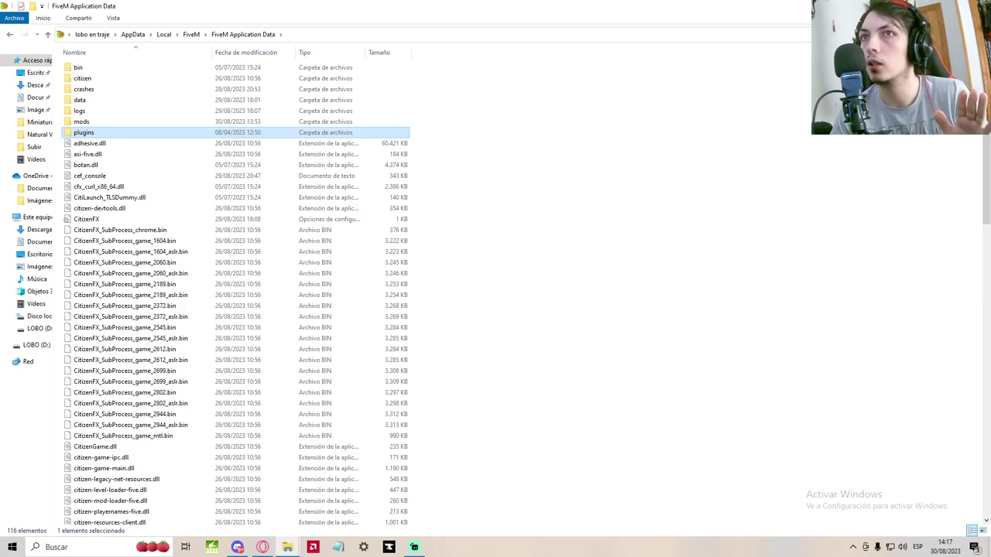
pyautogui.click(902, 5)
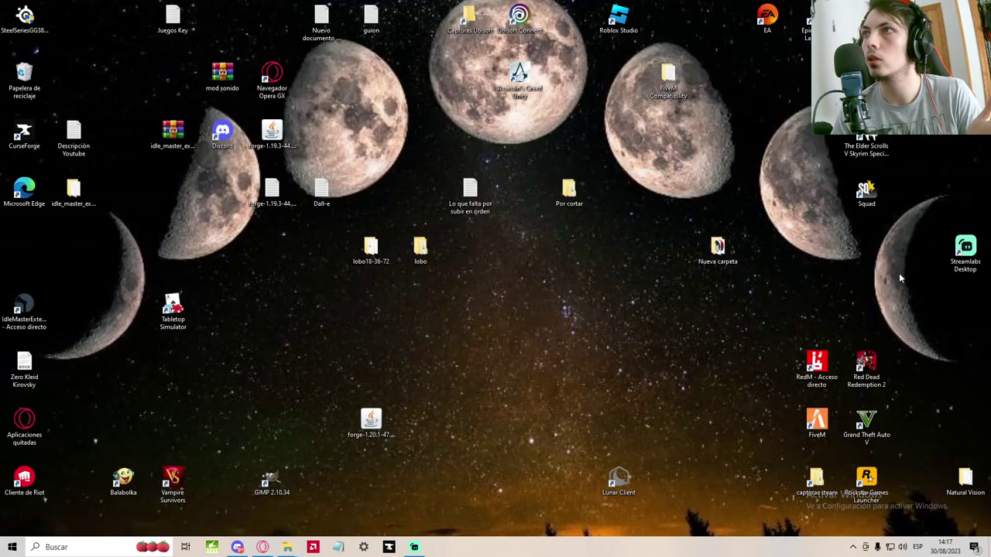
# Examine the mods 1, mods 2, mods 3 and plugins subfolders of the Natural Vision folder
pyautogui.doubleClick(965, 481)
pyautogui.doubleClick(296, 146)
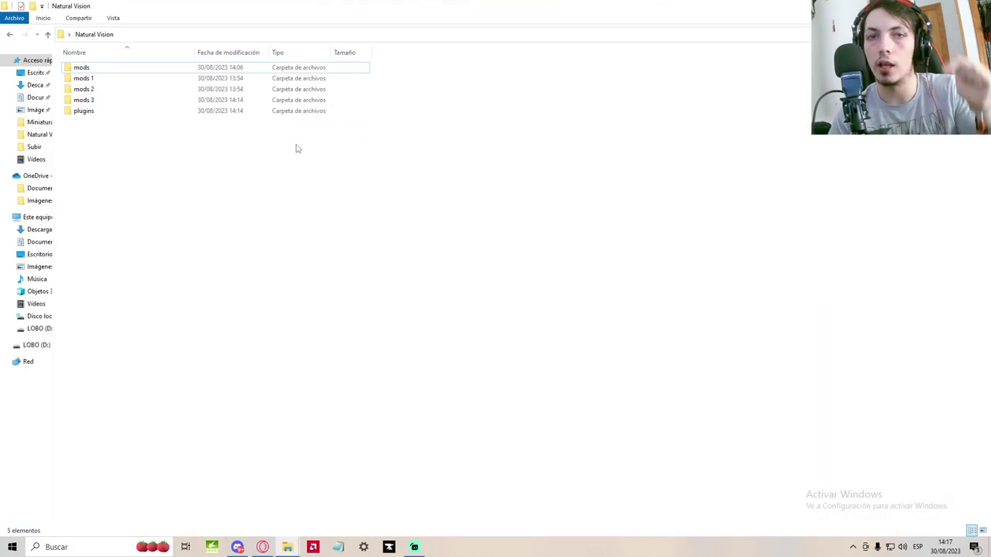
pyautogui.moveTo(240, 155); pyautogui.dragTo(177, 87)
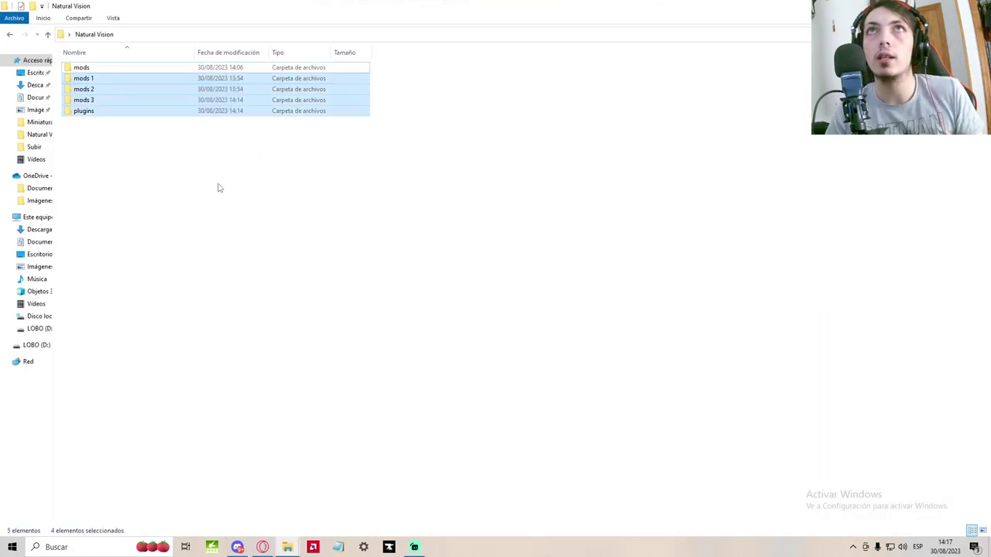
pyautogui.doubleClick(143, 80)
pyautogui.click(110, 34)
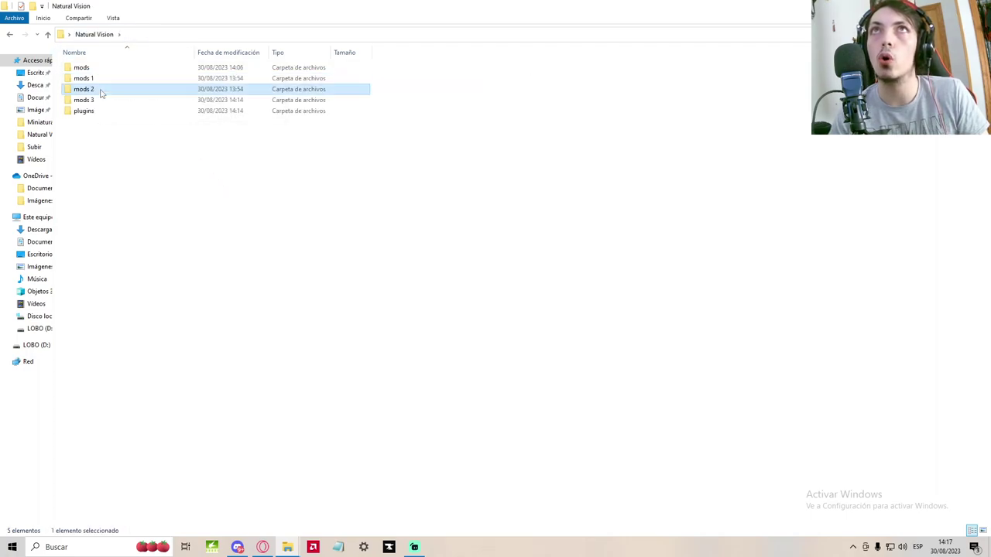
pyautogui.doubleClick(98, 79)
pyautogui.click(93, 34)
pyautogui.doubleClick(95, 89)
pyautogui.click(94, 34)
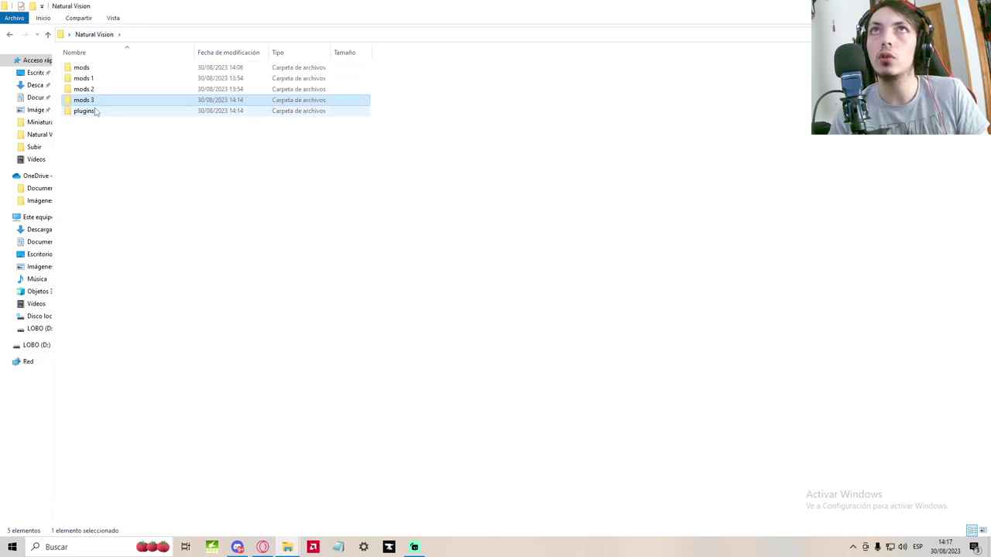
pyautogui.doubleClick(96, 111)
pyautogui.click(93, 34)
pyautogui.moveTo(104, 101); pyautogui.dragTo(98, 84)
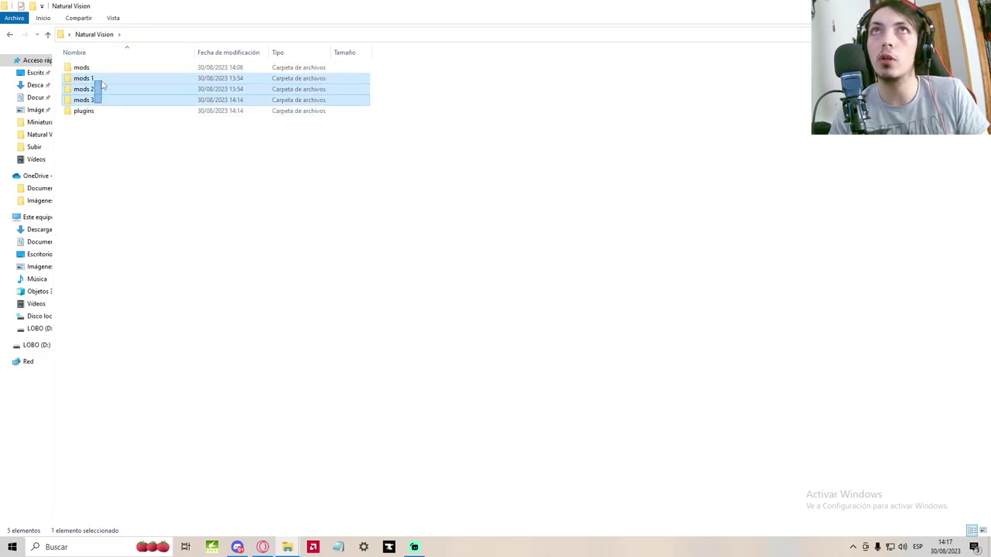
# Return to the FiveM Application Data window and check its mods and plugins folders as destinations for the files
pyautogui.moveTo(277, 548)
pyautogui.click(276, 512)
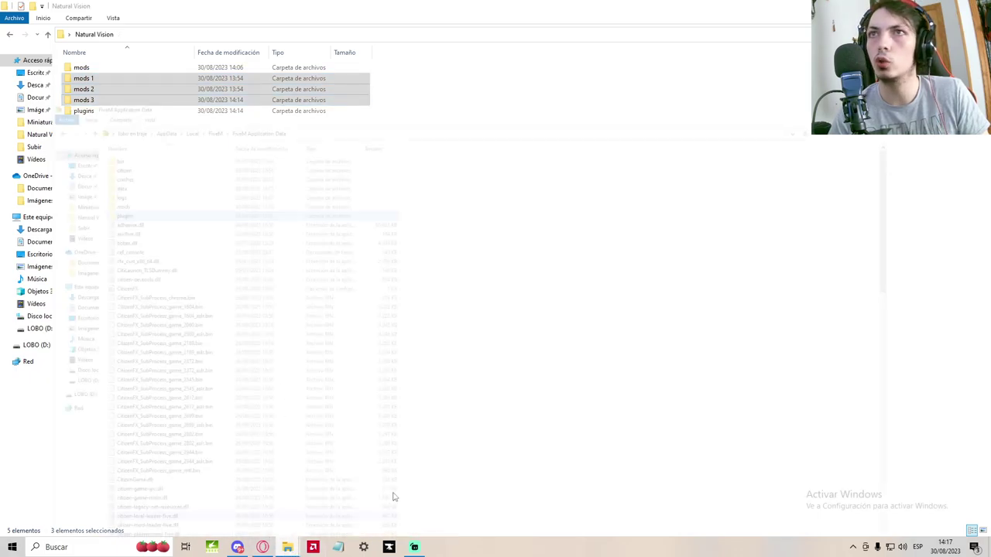
pyautogui.click(391, 498)
pyautogui.doubleClick(158, 121)
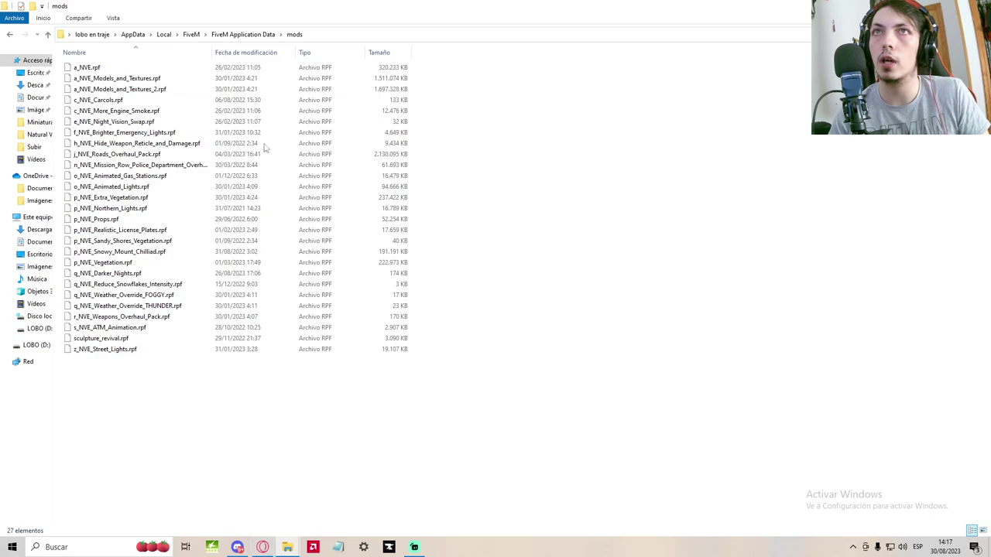
pyautogui.click(242, 34)
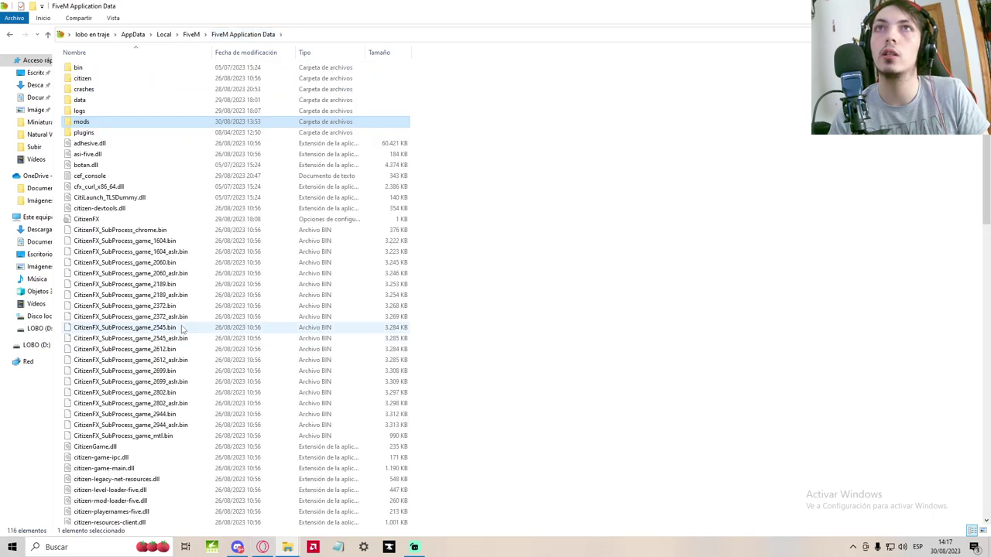
pyautogui.doubleClick(85, 133)
pyautogui.click(242, 34)
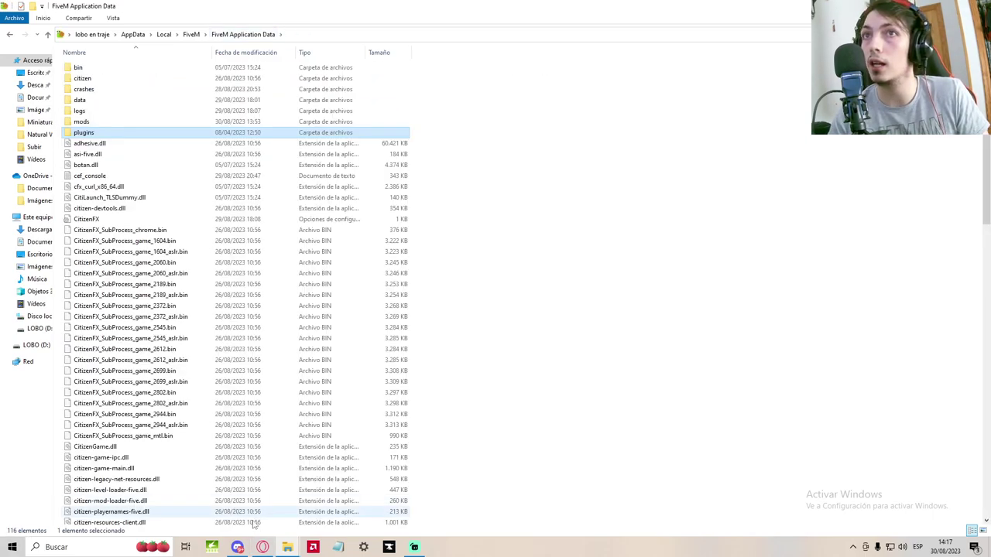
# Switch back to the Natural Vision window and select its plugins folder
pyautogui.moveTo(291, 547)
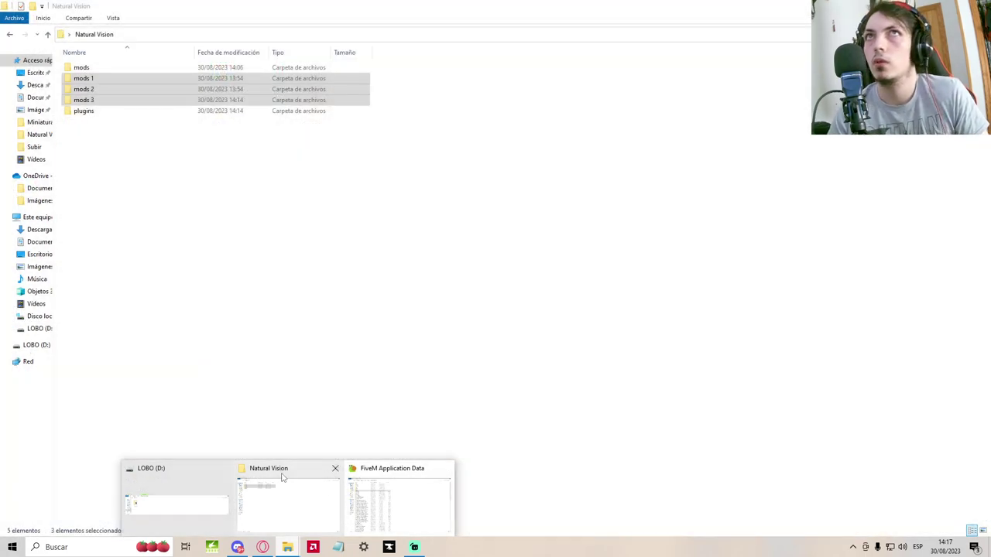
pyautogui.click(283, 477)
pyautogui.moveTo(85, 111); pyautogui.dragTo(319, 256)
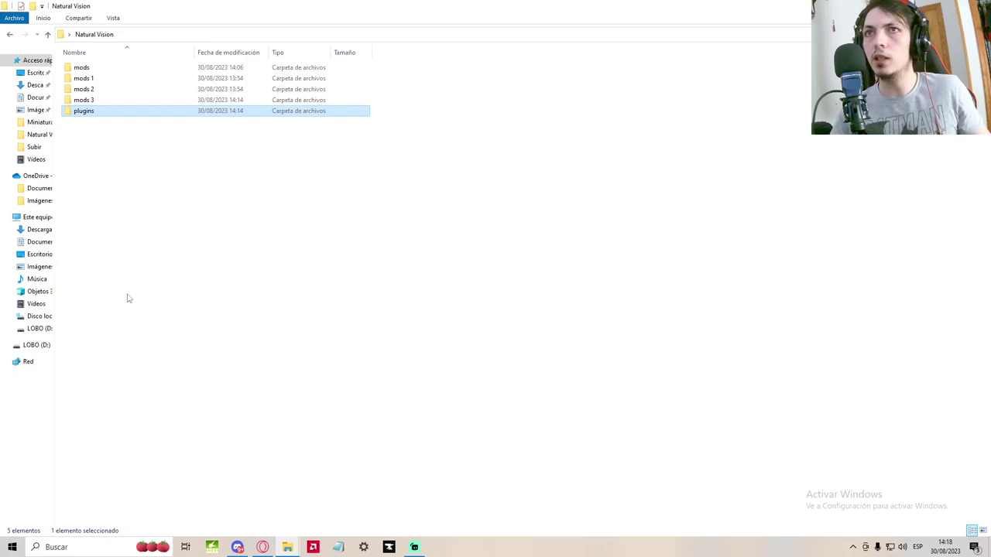
# Switch to Discord and copy the WeTransfer link for Parte 3 of the mods from the draft message
pyautogui.click(267, 548)
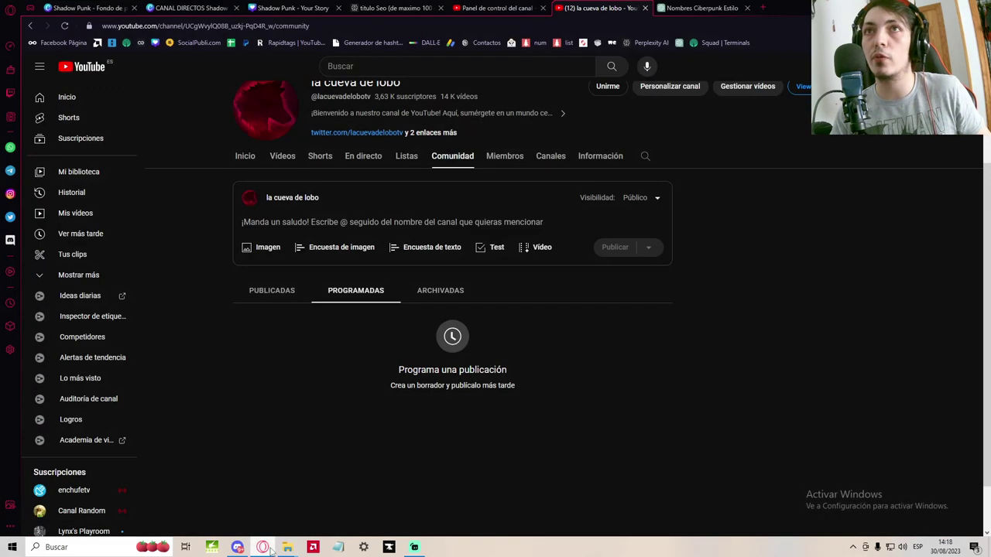
pyautogui.click(238, 547)
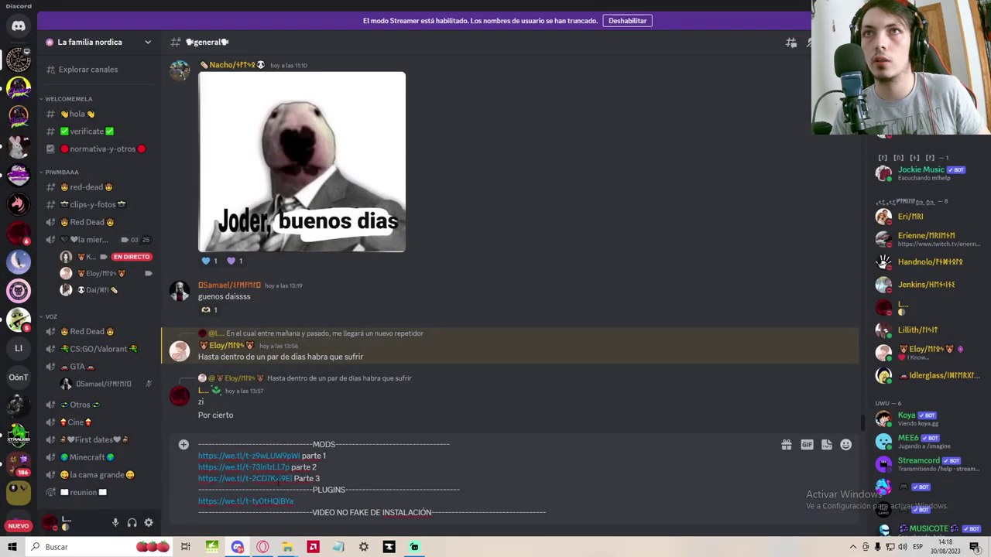
pyautogui.doubleClick(288, 478)
pyautogui.click(244, 478)
pyautogui.moveTo(292, 478); pyautogui.dragTo(199, 478)
pyautogui.hotkey('ctrl', 'c')
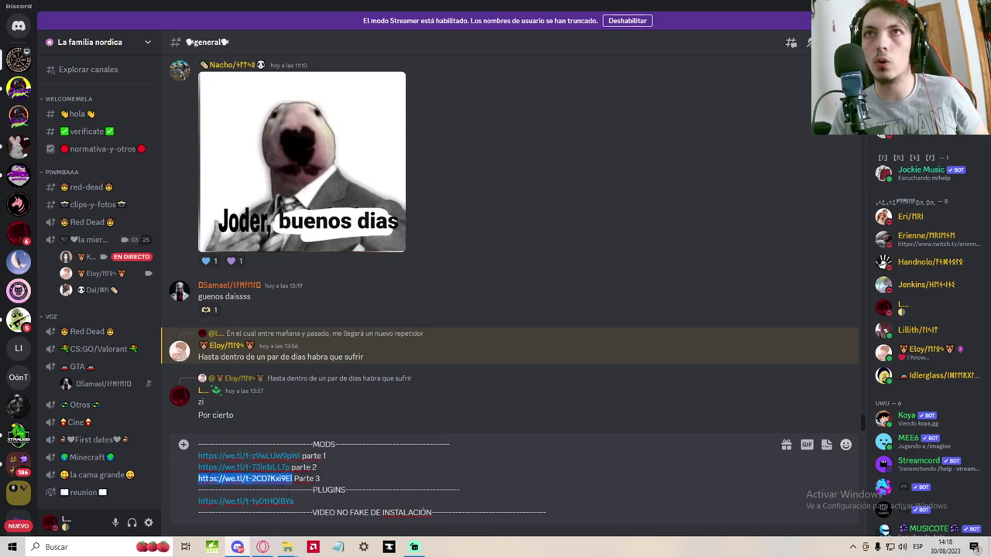
# Open the copied WeTransfer link in a new Opera GX tab and download the mods 3 transfer
pyautogui.click(263, 547)
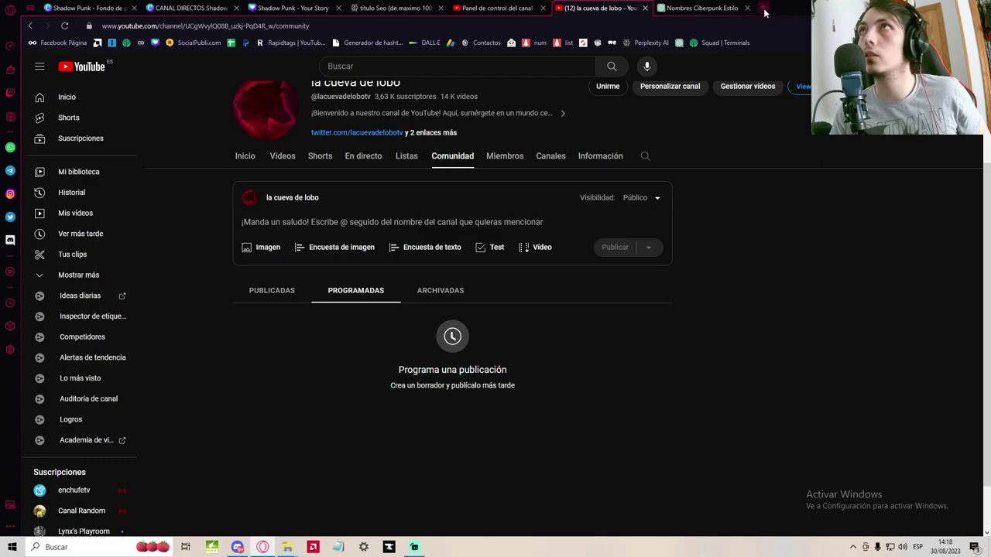
pyautogui.click(762, 8)
pyautogui.hotkey('ctrl', 'v')
pyautogui.press('Return')
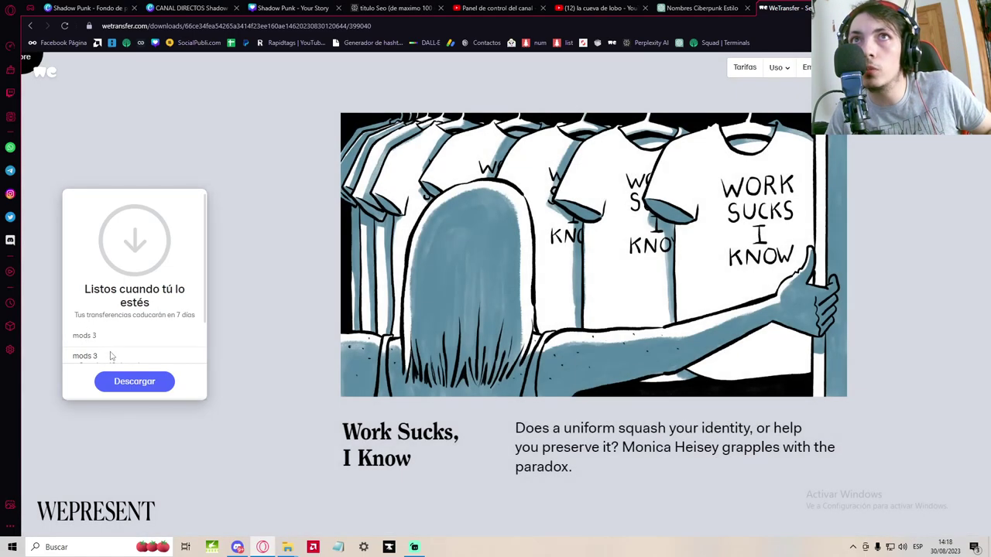
pyautogui.click(128, 380)
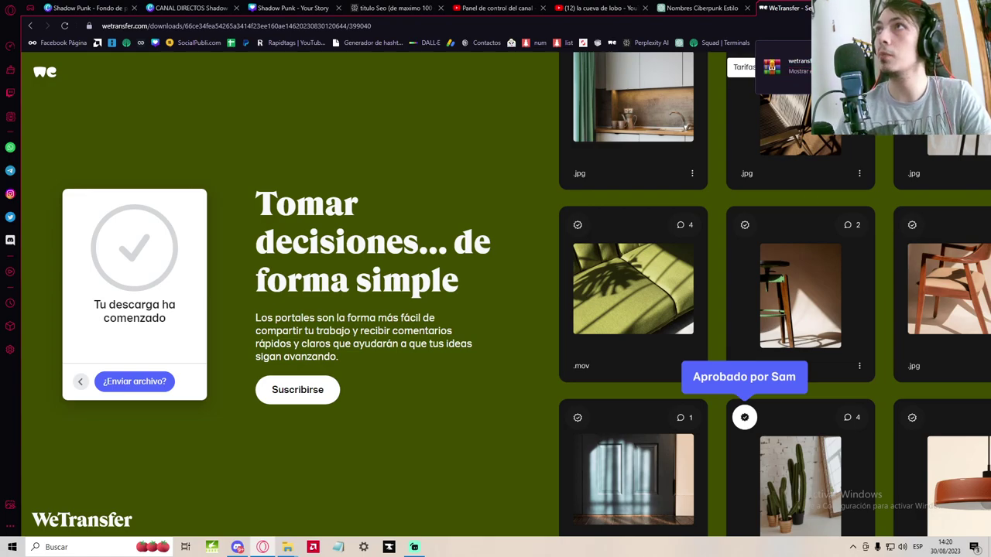
# Open the downloaded wetransfer_mods-3_2023-08-30_1206 archive in WinRAR, dismiss the purchase reminder and look through its mods 3 folder
pyautogui.click(797, 68)
pyautogui.doubleClick(124, 93)
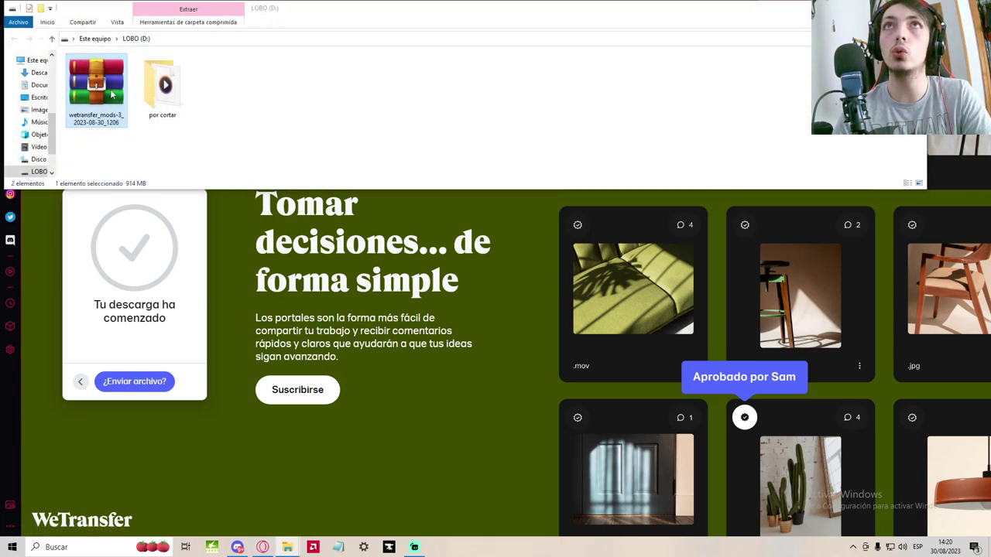
pyautogui.click(147, 333)
pyautogui.doubleClick(147, 334)
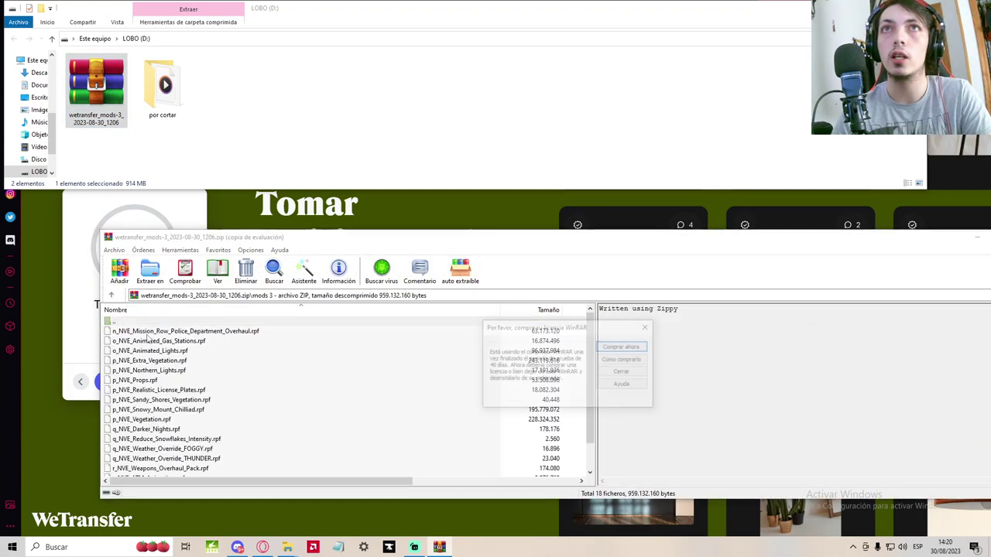
pyautogui.click(650, 329)
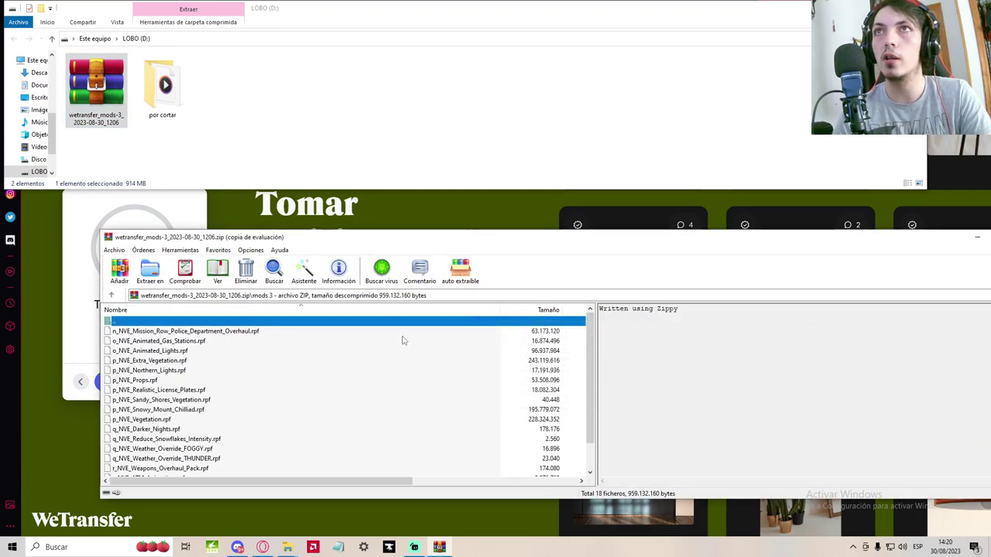
pyautogui.moveTo(581, 332); pyautogui.dragTo(498, 364)
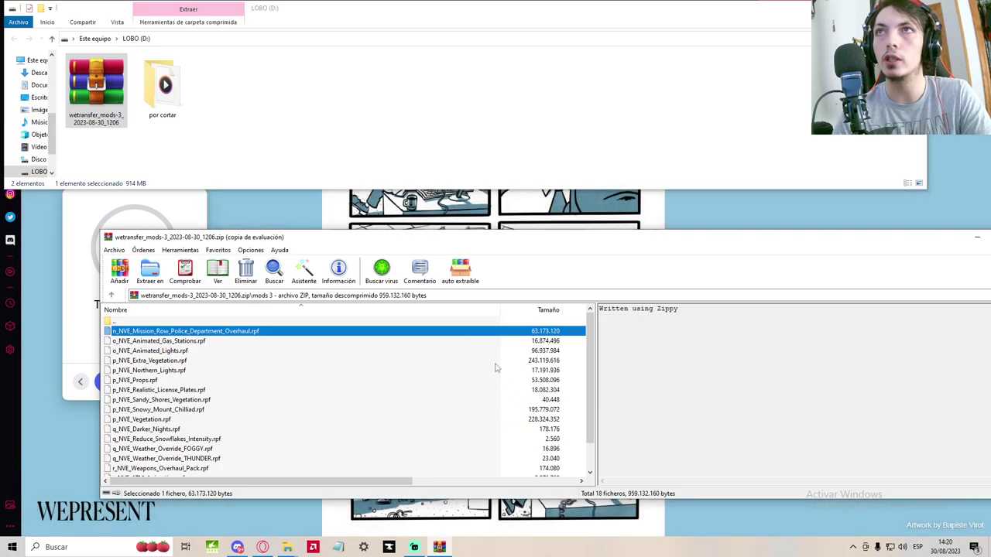
pyautogui.scroll(-1, 489, 379)
pyautogui.scroll(1, 387, 387)
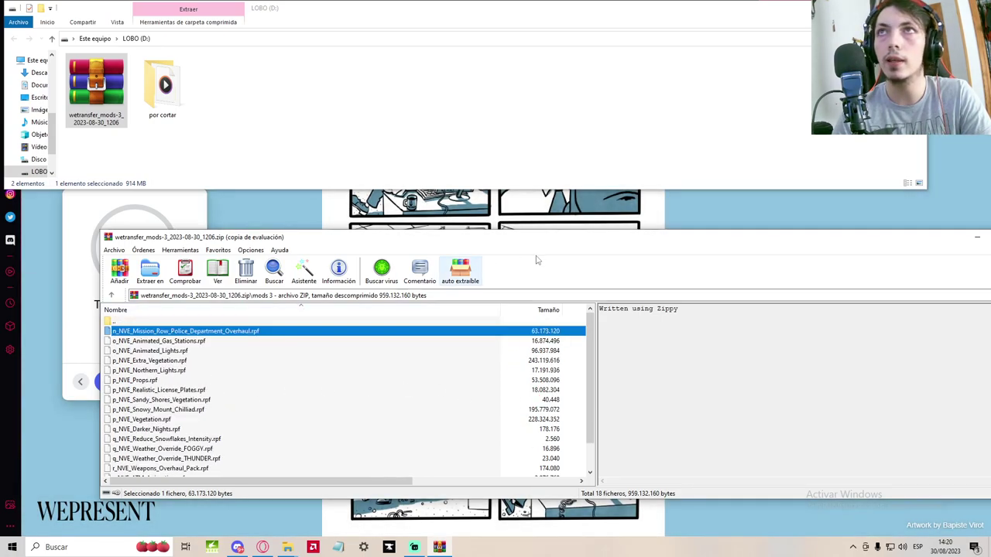
# Extract the wetransfer_mods-3_2023-08-30_1206 archive into the current folder and open the extracted mods 3 folder in a maximized window
pyautogui.rightClick(88, 116)
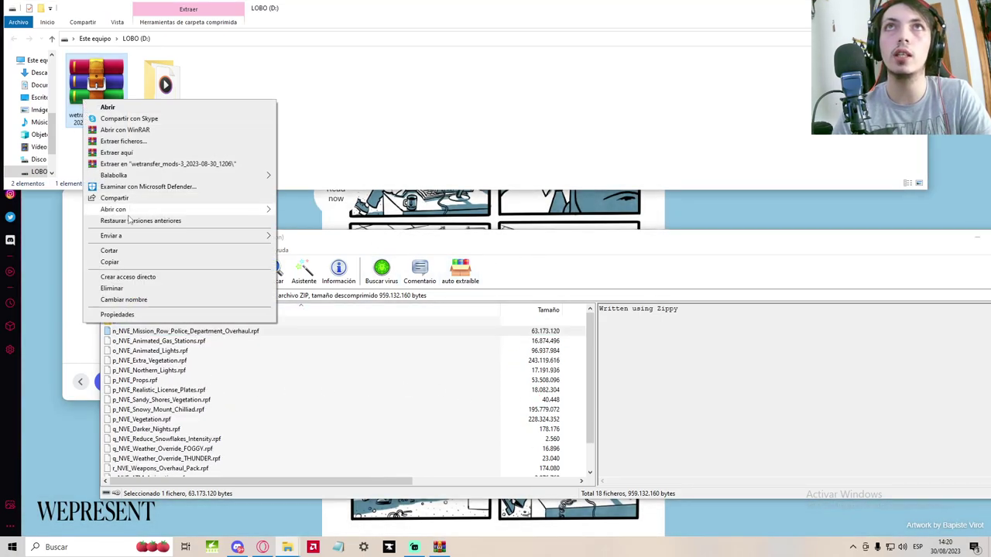
pyautogui.click(130, 152)
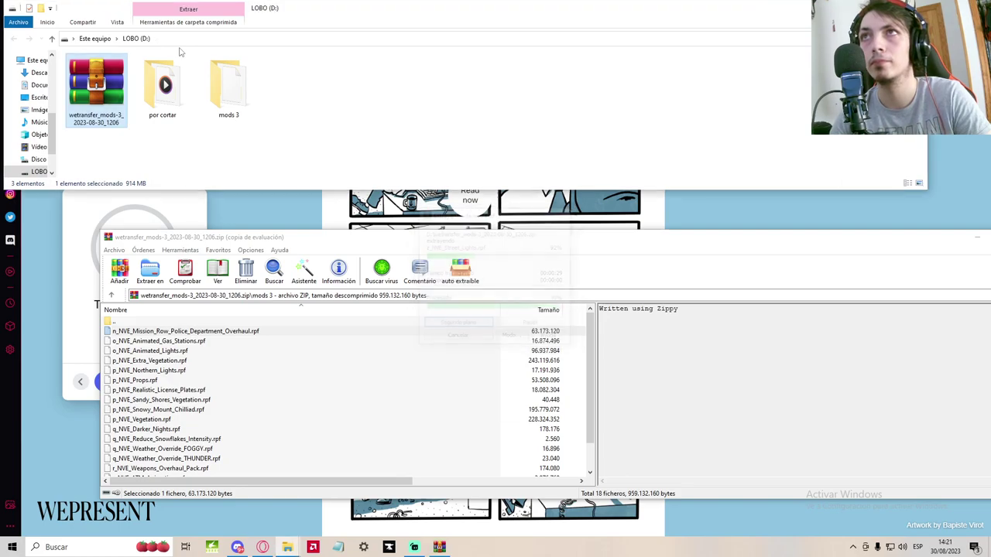
pyautogui.doubleClick(232, 86)
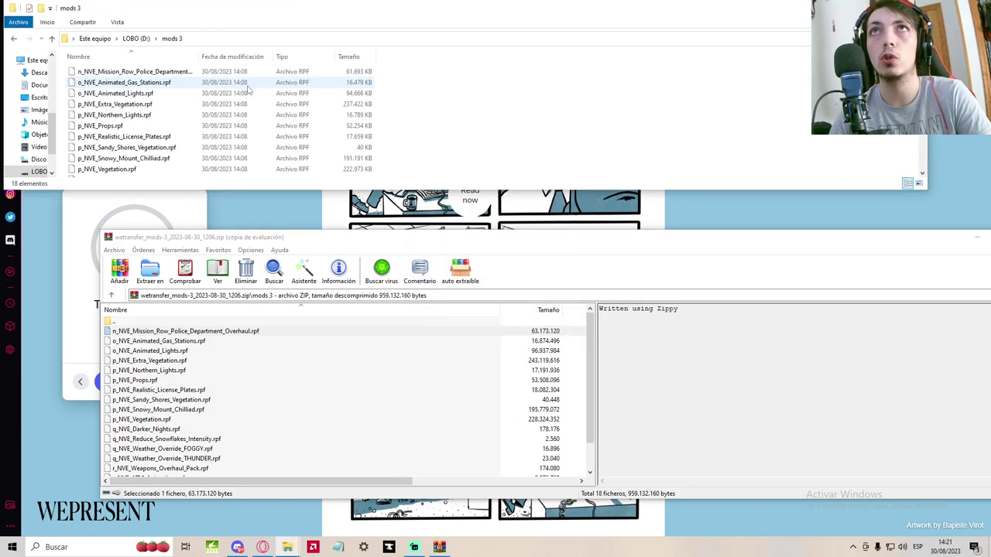
pyautogui.doubleClick(680, 9)
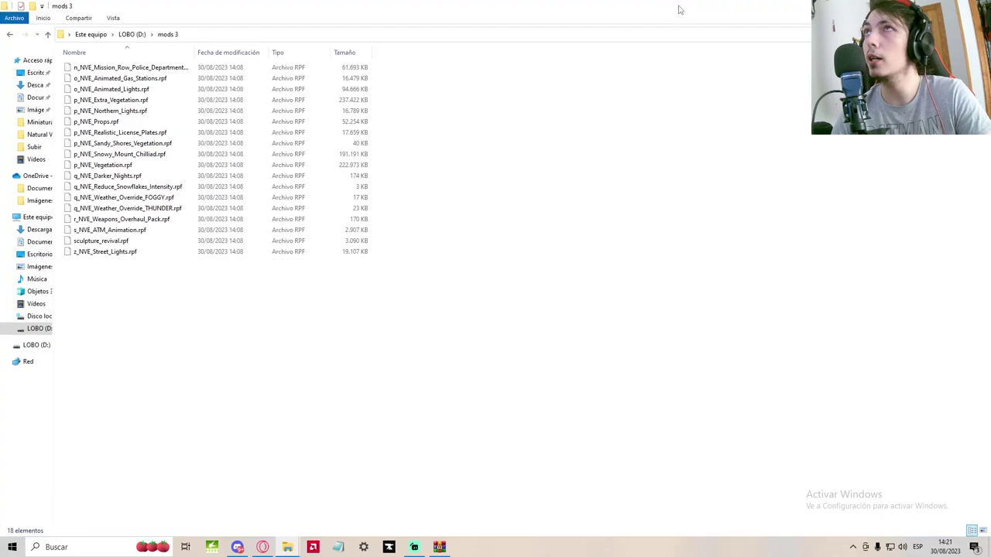